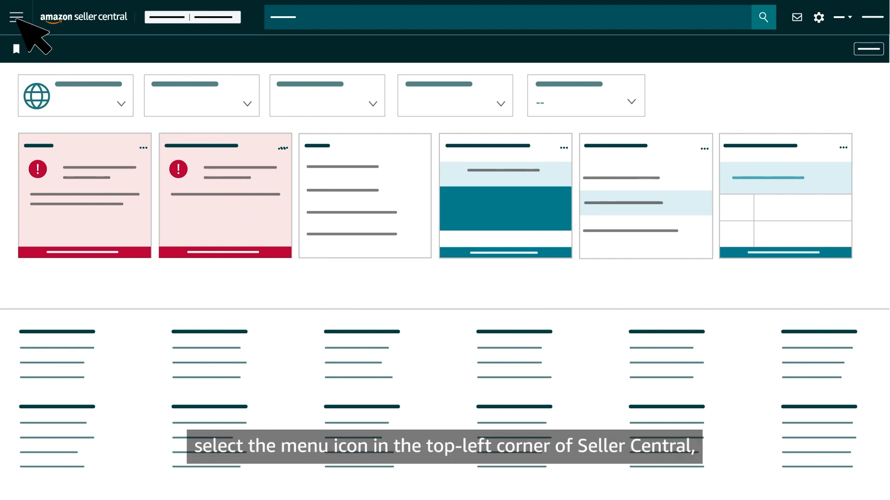
Step: Reveal Seller Central's main navigation menu over the home dashboard
{"action": "left_click", "coordinate": [16, 16]}
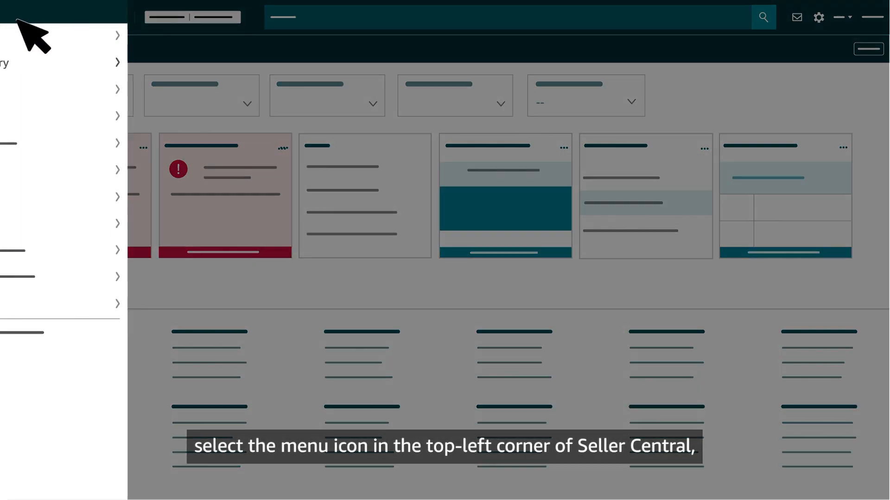